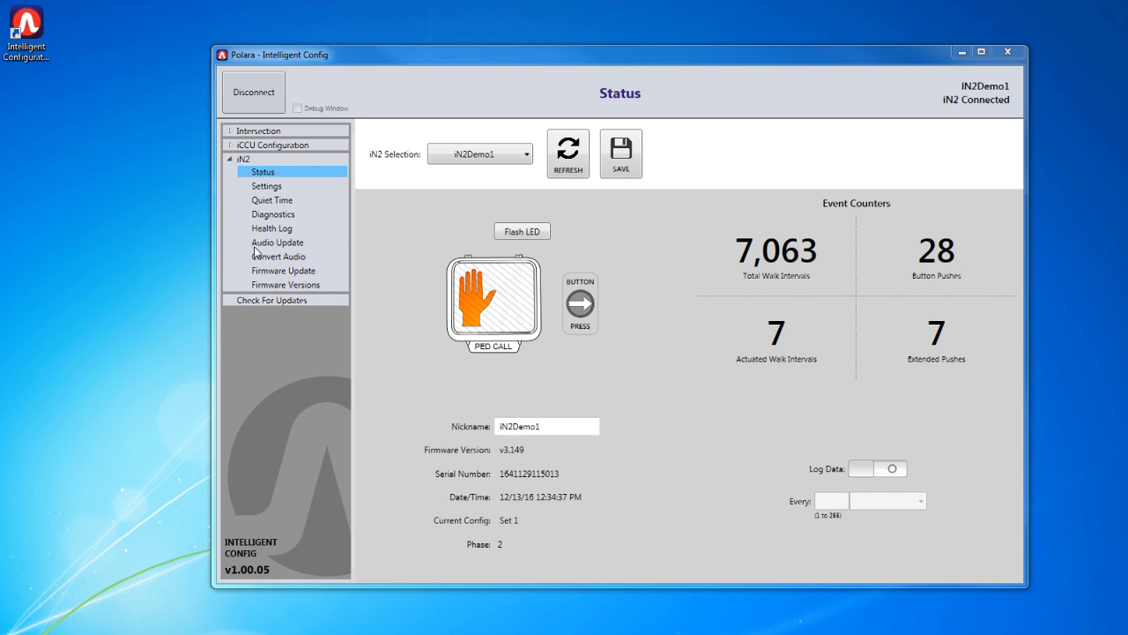
# - Open the iN2 settings for unit iN2Demo1, check the available units, and select Config Set 1
pyautogui.click(266, 186)
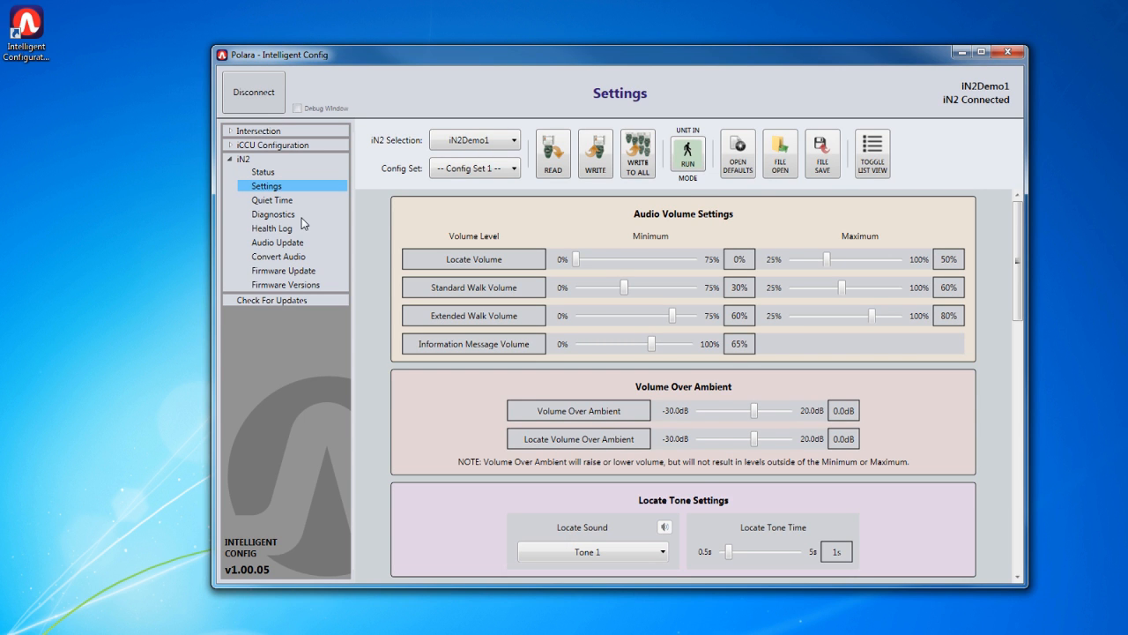
pyautogui.click(478, 147)
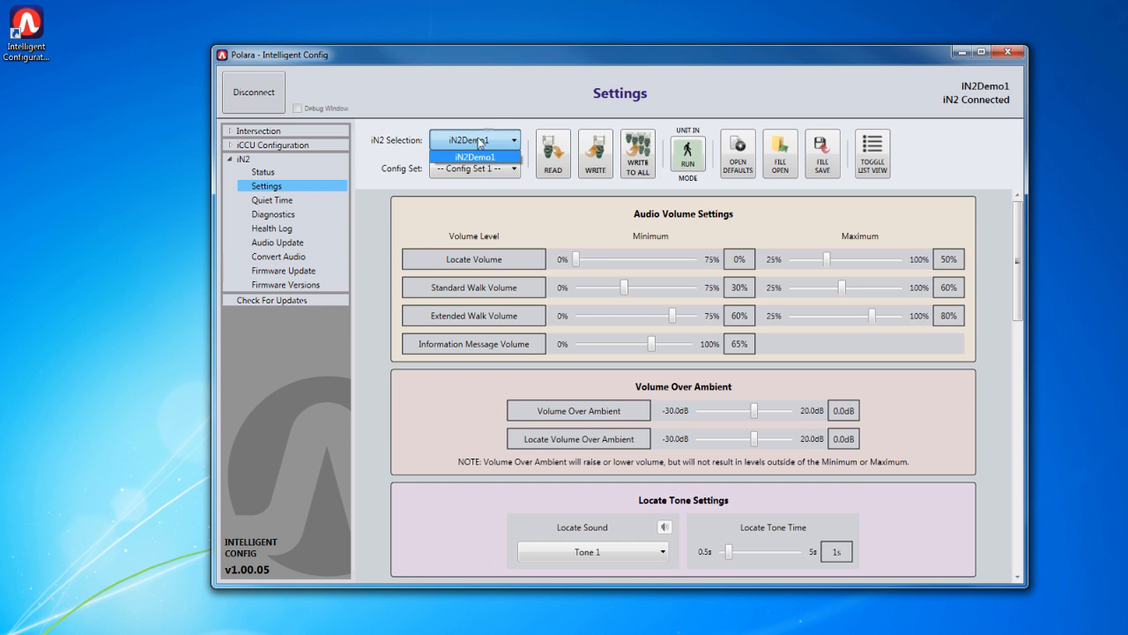
pyautogui.click(486, 123)
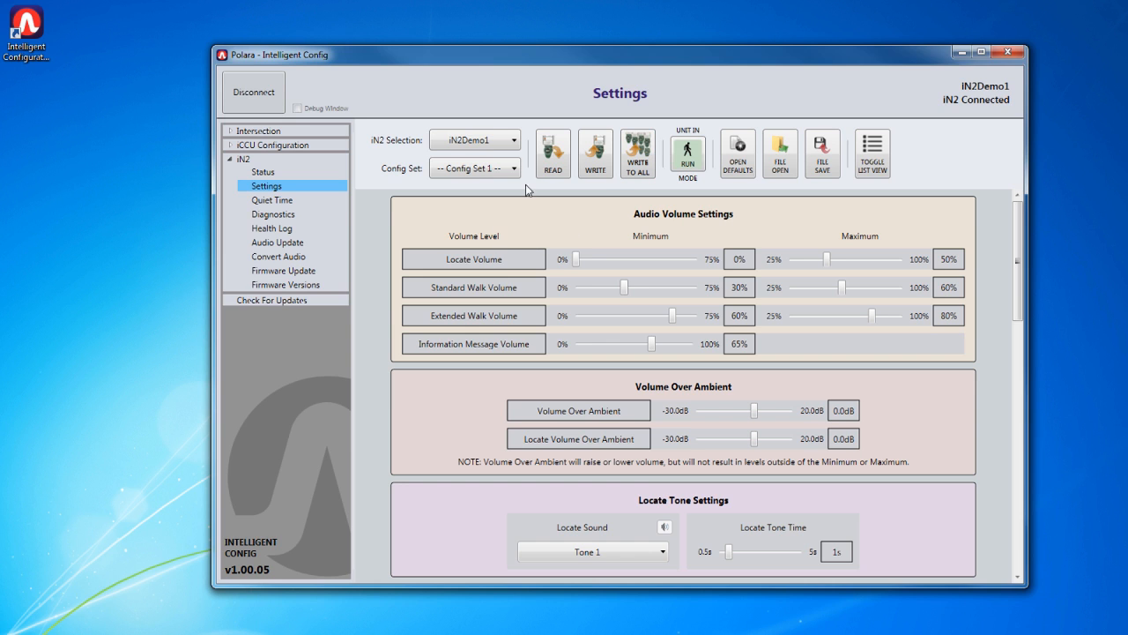
pyautogui.click(511, 142)
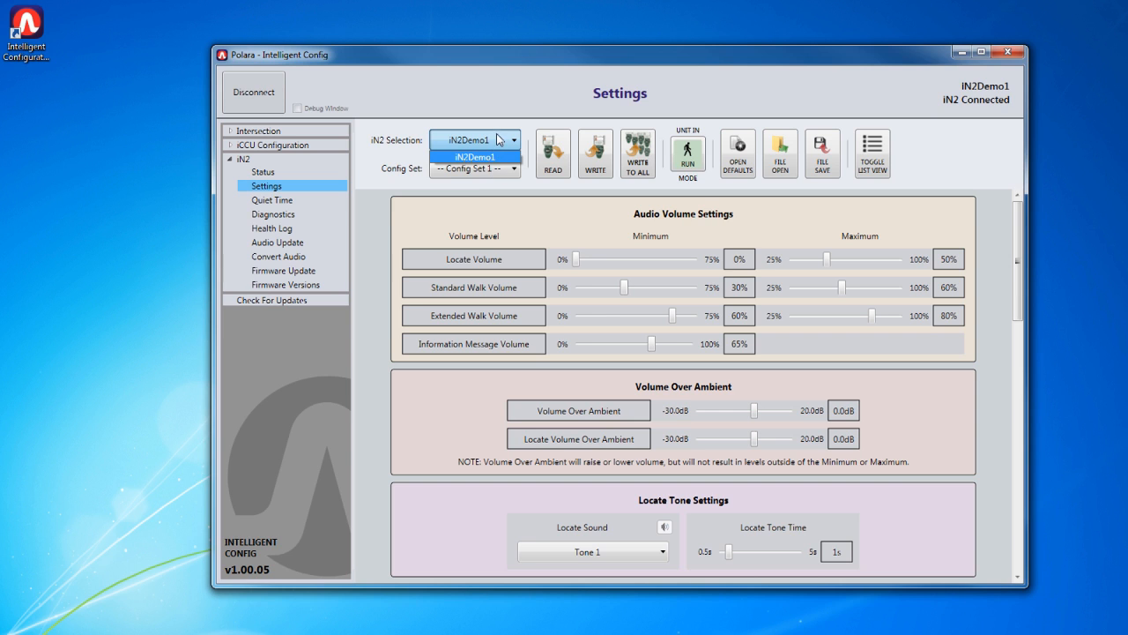
pyautogui.click(493, 146)
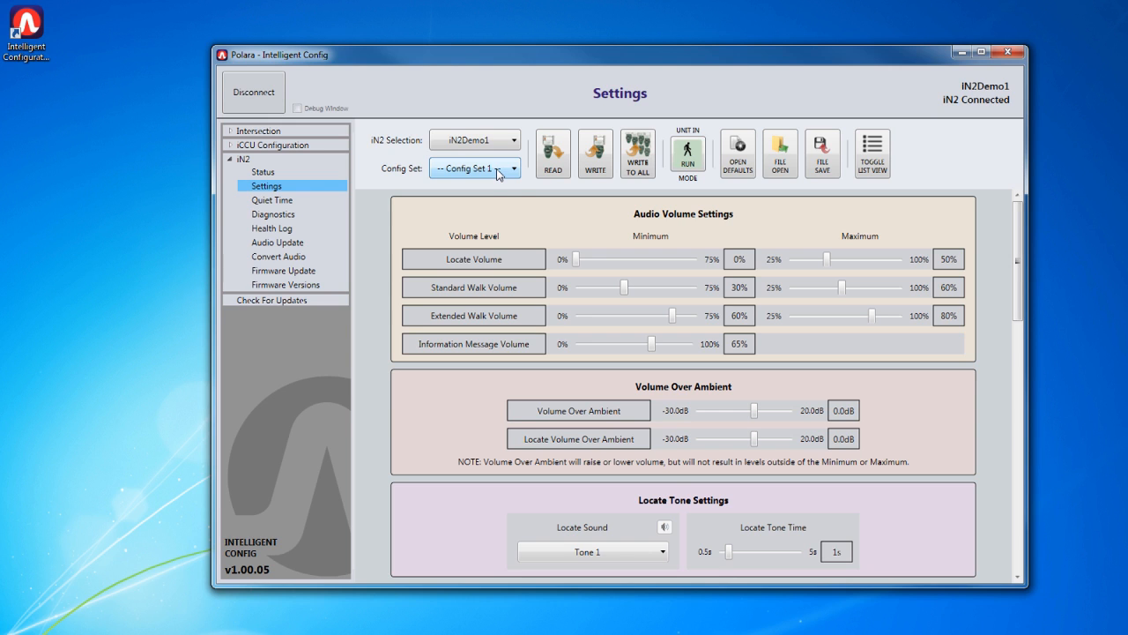
pyautogui.click(498, 170)
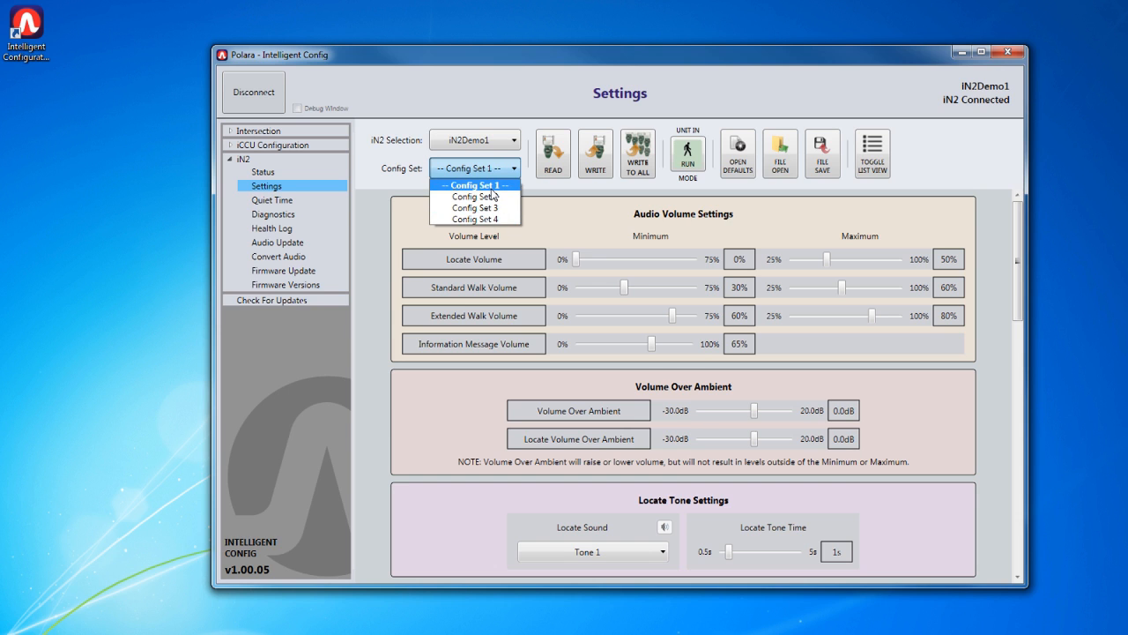
pyautogui.click(493, 185)
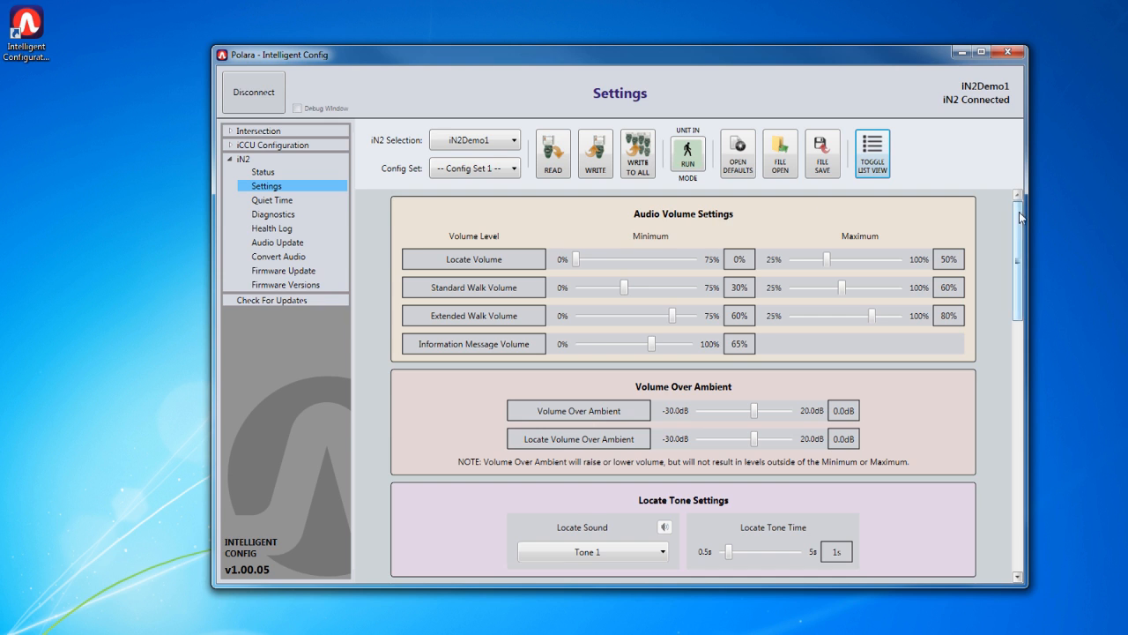
# - Look through the iN2 settings in list view, and return to the grouped view
pyautogui.moveTo(1020, 217)
pyautogui.mouseDown()
pyautogui.moveTo(1004, 412)
pyautogui.moveTo(1013, 426)
pyautogui.moveTo(1018, 210)
pyautogui.mouseUp()
pyautogui.click(876, 169)
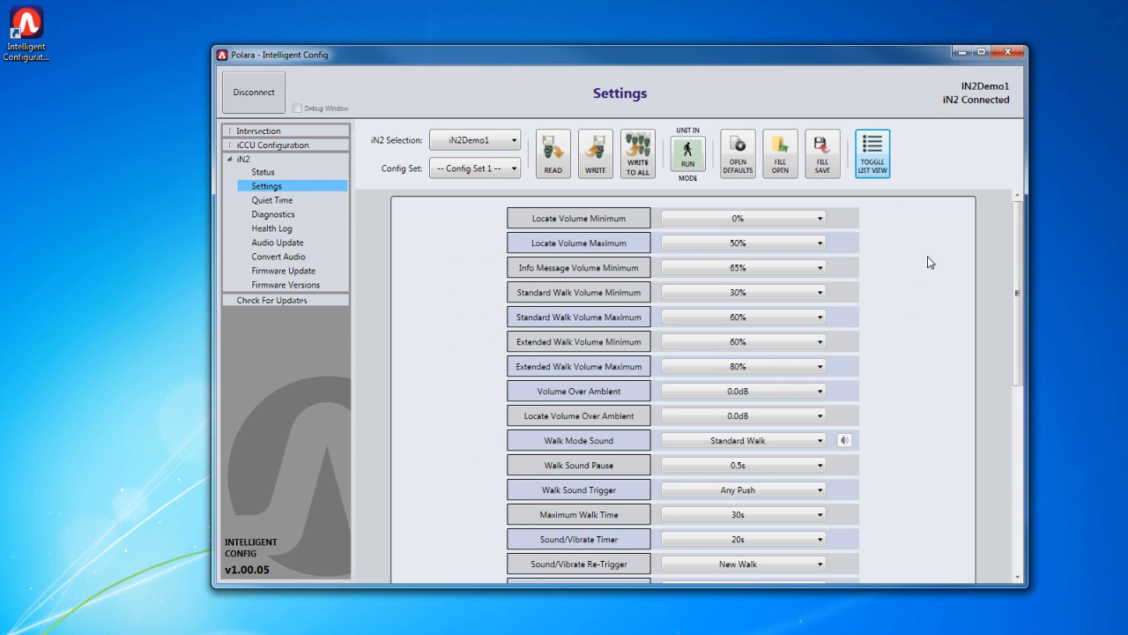
pyautogui.scroll(-5, 911, 282)
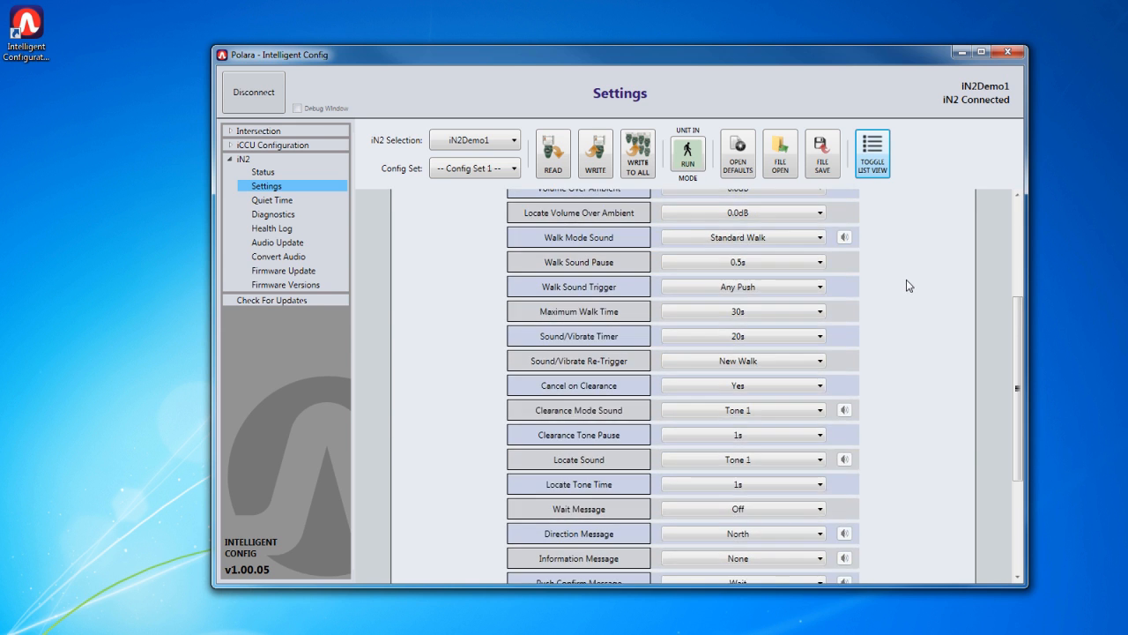
pyautogui.scroll(4, 909, 285)
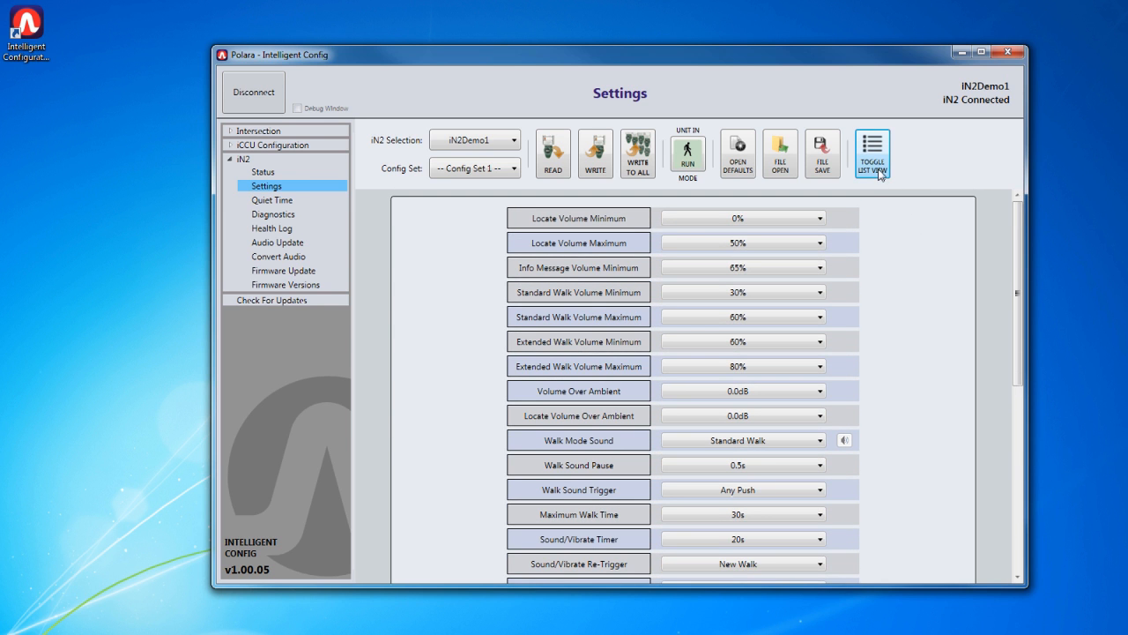
pyautogui.click(874, 159)
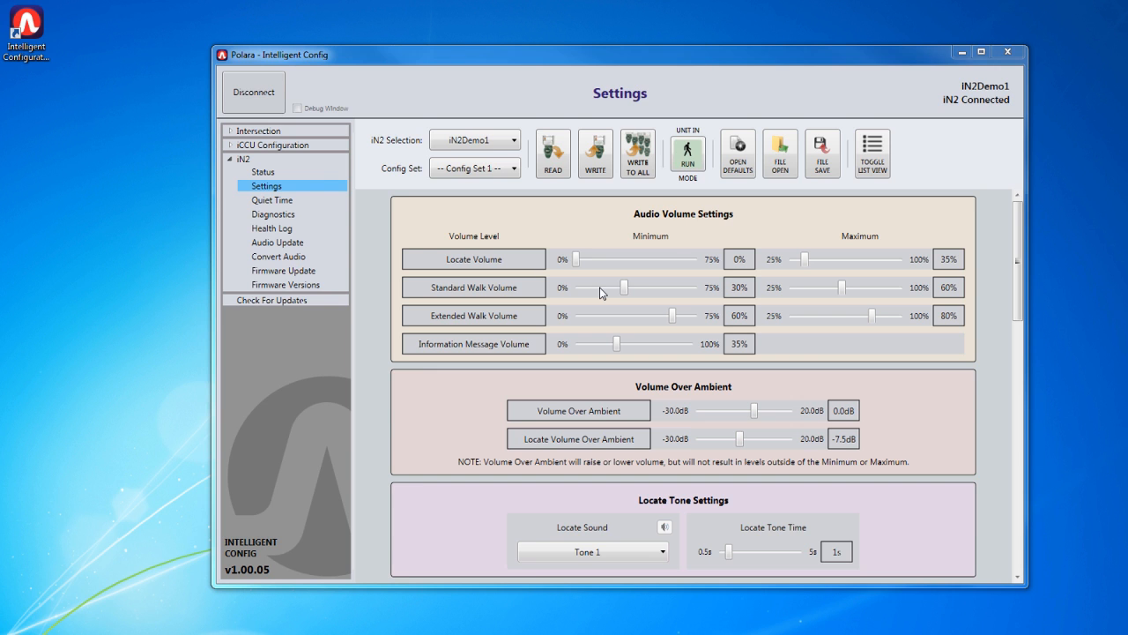
# - Try a Standard Walk minimum volume of 45% and a higher Locate maximum, and discard them by reading the settings from the unit
pyautogui.moveTo(625, 289); pyautogui.dragTo(650, 289)
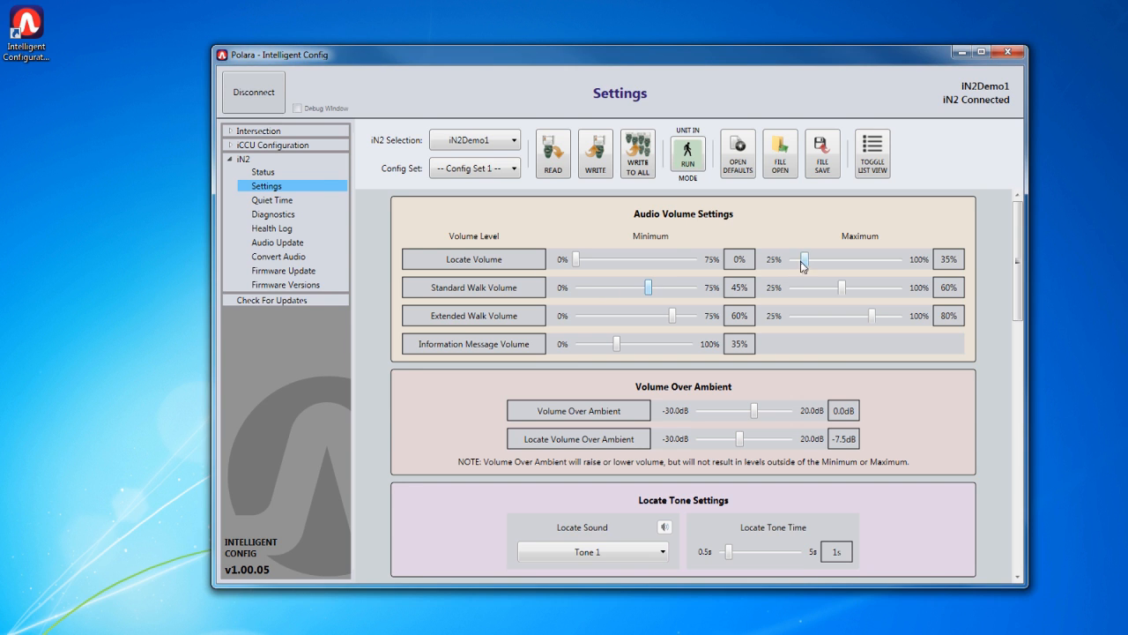
pyautogui.moveTo(804, 262); pyautogui.dragTo(862, 263)
pyautogui.click(556, 171)
# - Try a Locate Volume minimum of 10% and a Locate Volume Over Ambient of -15.0 dB
pyautogui.moveTo(576, 261)
pyautogui.mouseDown()
pyautogui.moveTo(615, 263)
pyautogui.moveTo(582, 269)
pyautogui.moveTo(609, 265)
pyautogui.moveTo(592, 268)
pyautogui.mouseUp()
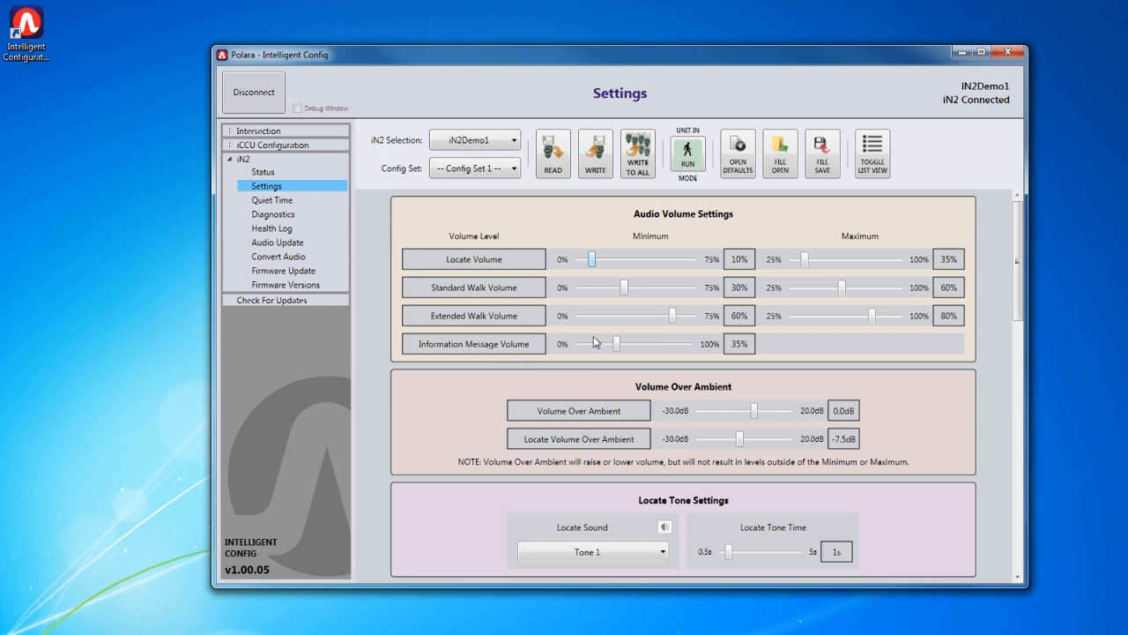
pyautogui.moveTo(619, 349)
pyautogui.mouseDown()
pyautogui.moveTo(642, 346)
pyautogui.moveTo(617, 345)
pyautogui.mouseUp()
pyautogui.moveTo(742, 440); pyautogui.dragTo(728, 445)
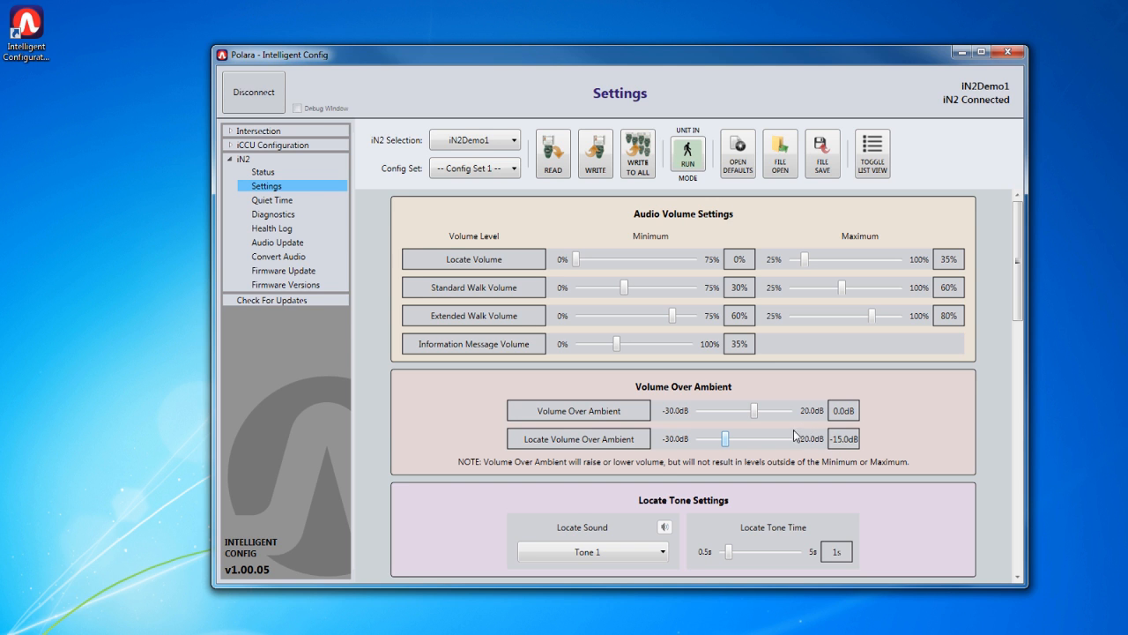
# - Examine the Locate Sound and Button Push Force options, keeping Tone 1 and Medium selected
pyautogui.scroll(-2, 705, 427)
pyautogui.scroll(-2, 695, 429)
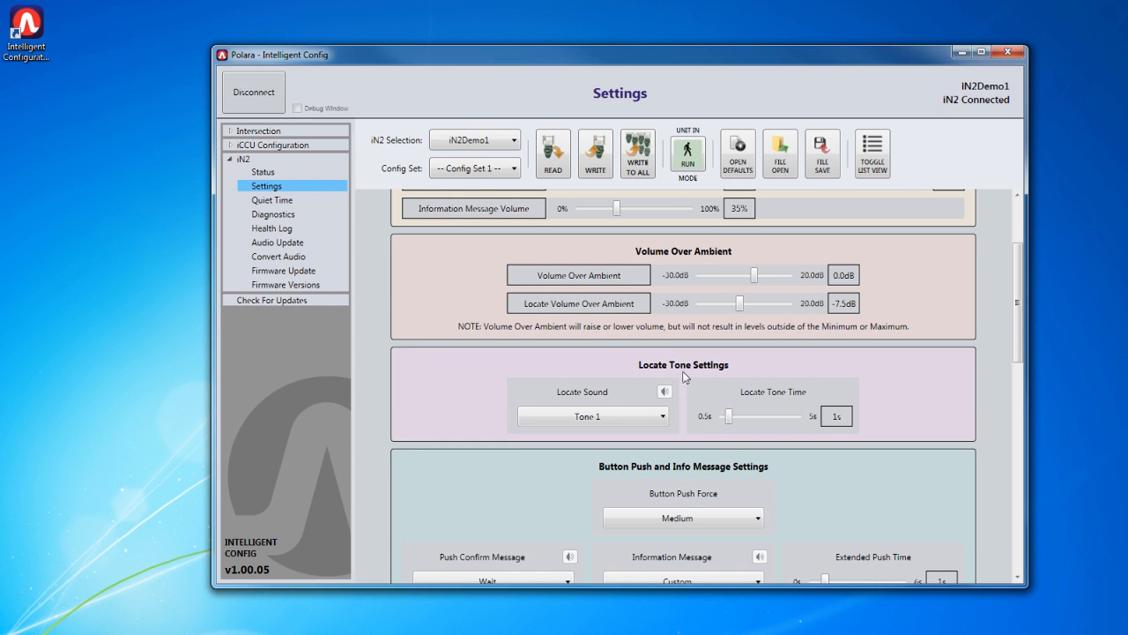
pyautogui.click(623, 417)
pyautogui.click(612, 445)
pyautogui.scroll(-2, 729, 418)
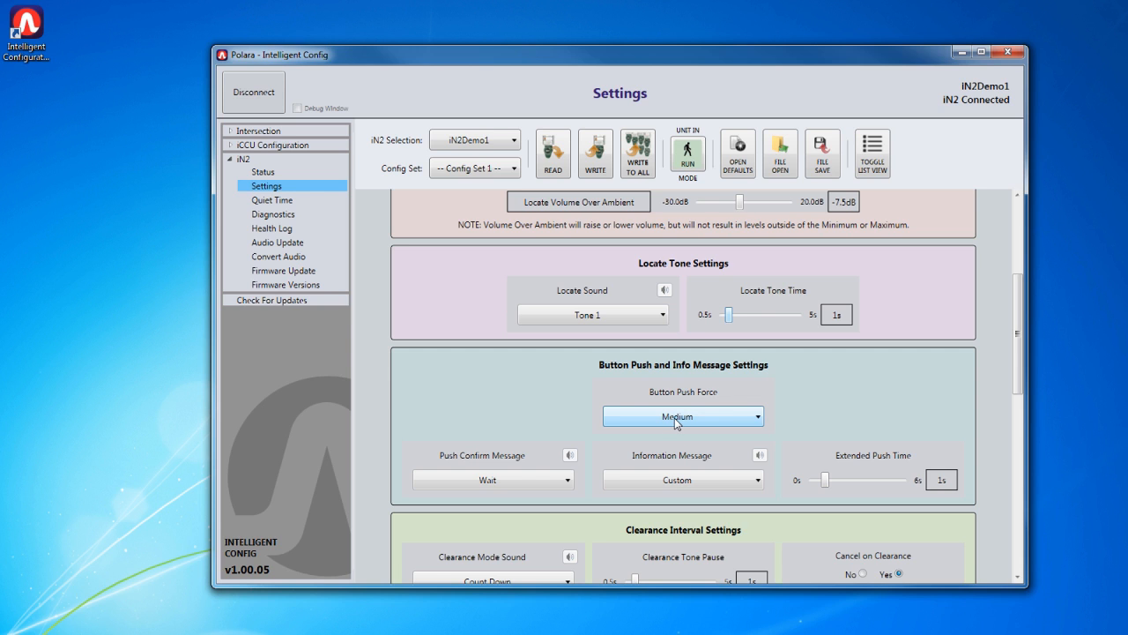
pyautogui.click(676, 420)
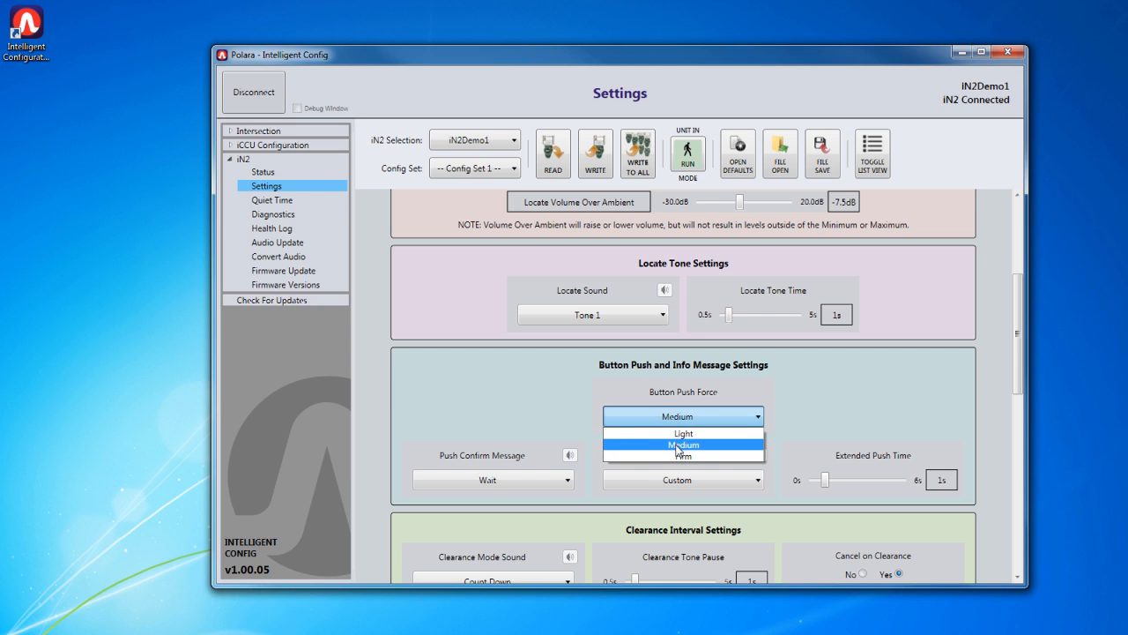
pyautogui.click(679, 446)
# - Review the information message, clearance interval, walk interval, ping pong and other settings, including the Wait Message options
pyautogui.scroll(-1, 579, 455)
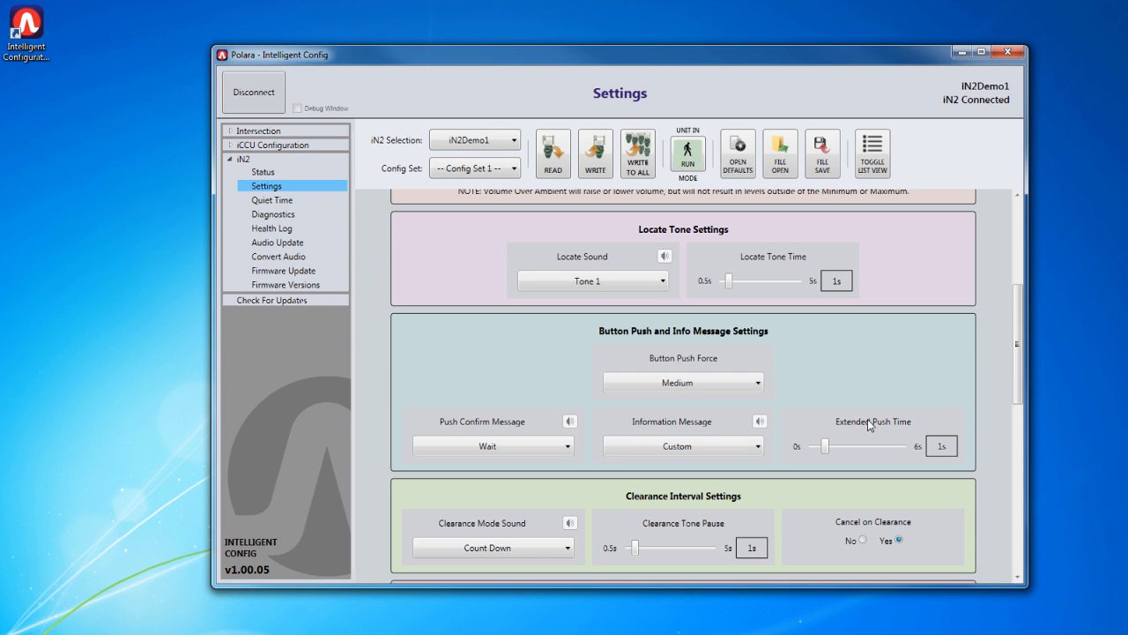
pyautogui.click(681, 451)
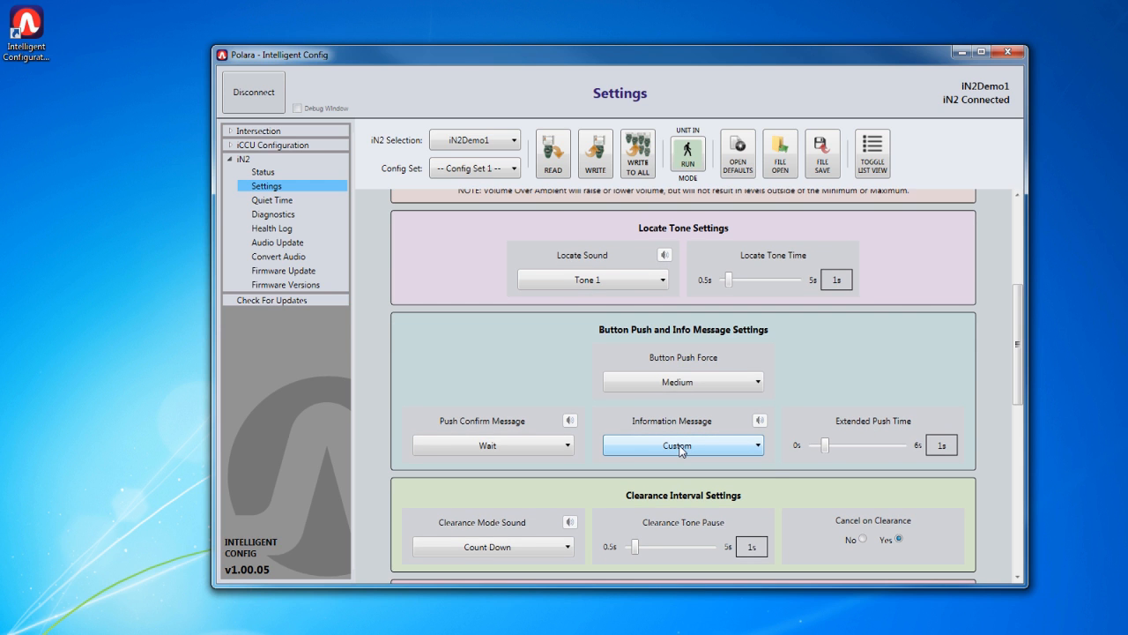
pyautogui.scroll(-2, 680, 450)
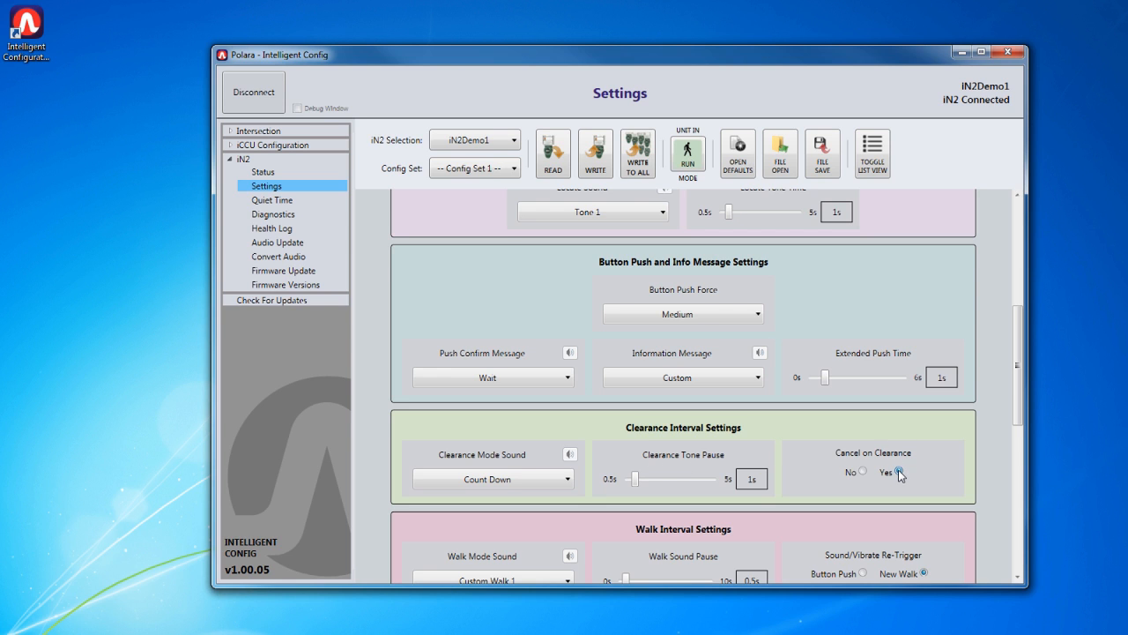
pyautogui.scroll(-4, 898, 473)
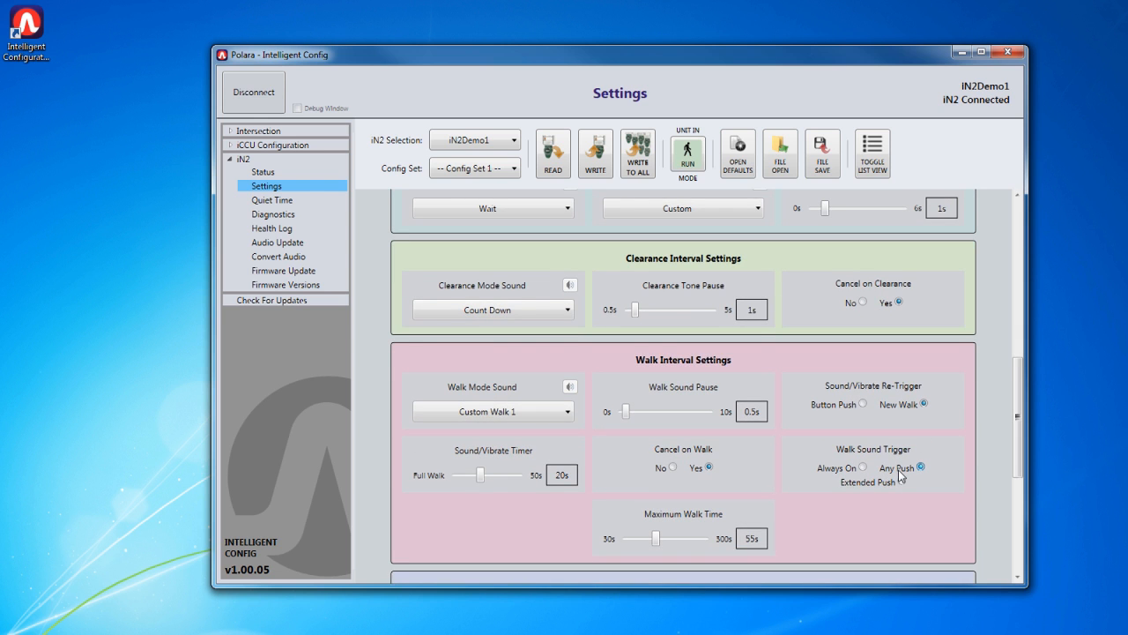
pyautogui.scroll(-1, 898, 470)
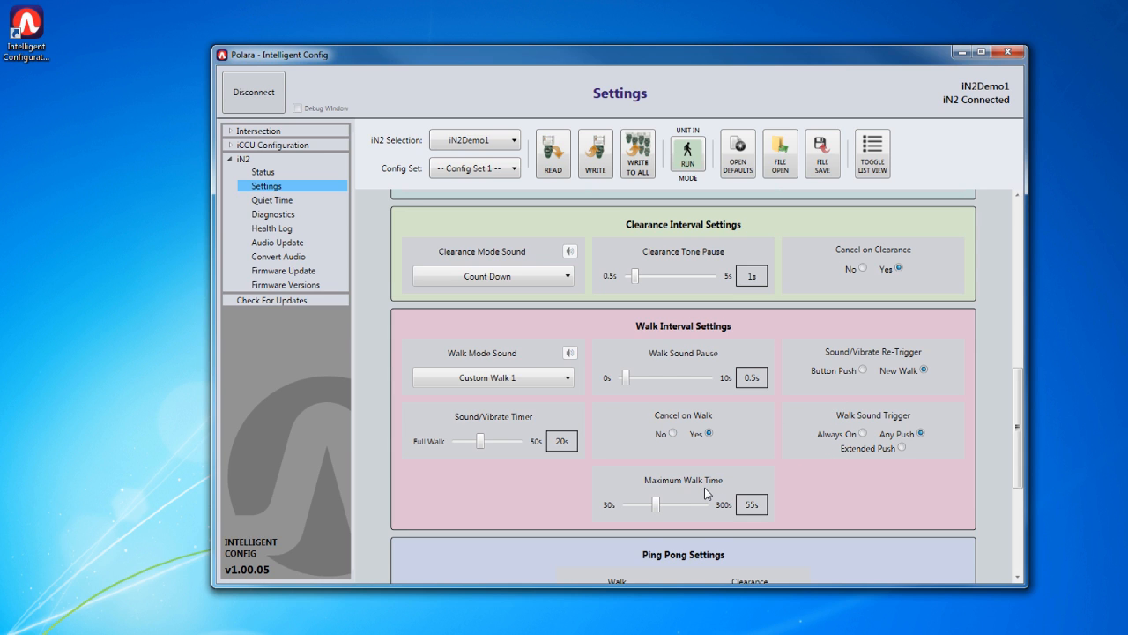
pyautogui.scroll(-5, 704, 488)
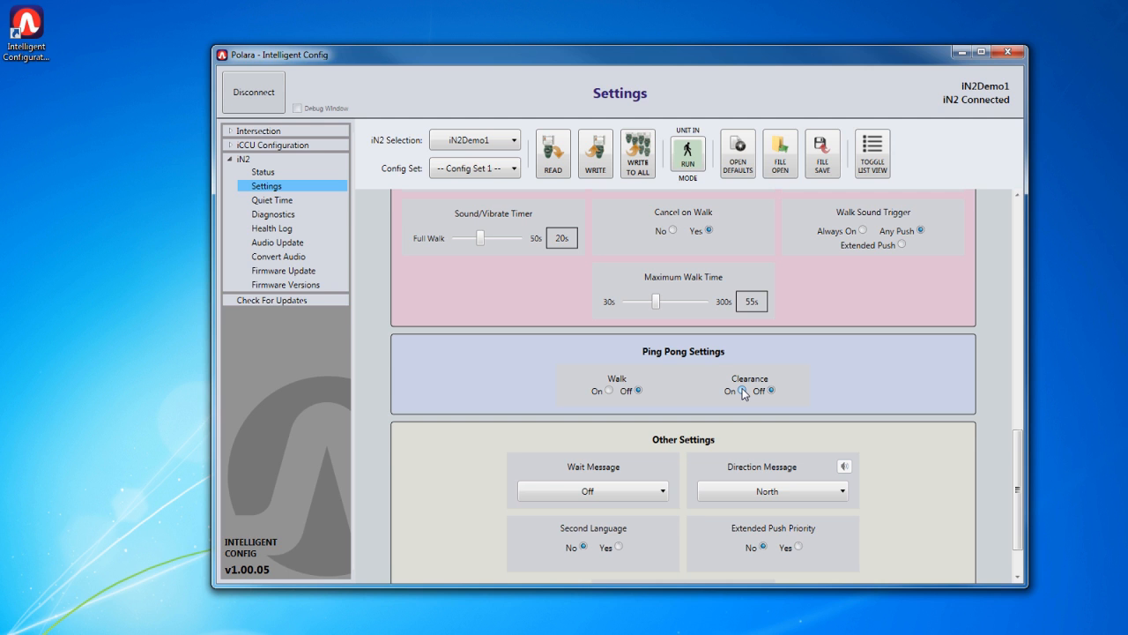
pyautogui.scroll(-1, 743, 393)
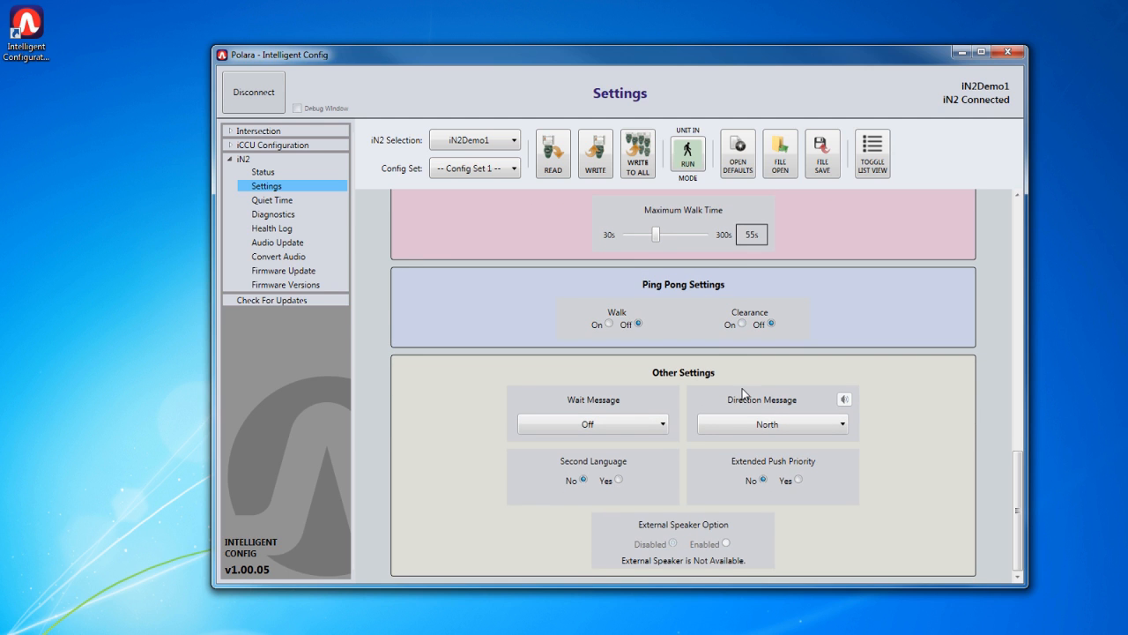
pyautogui.click(653, 426)
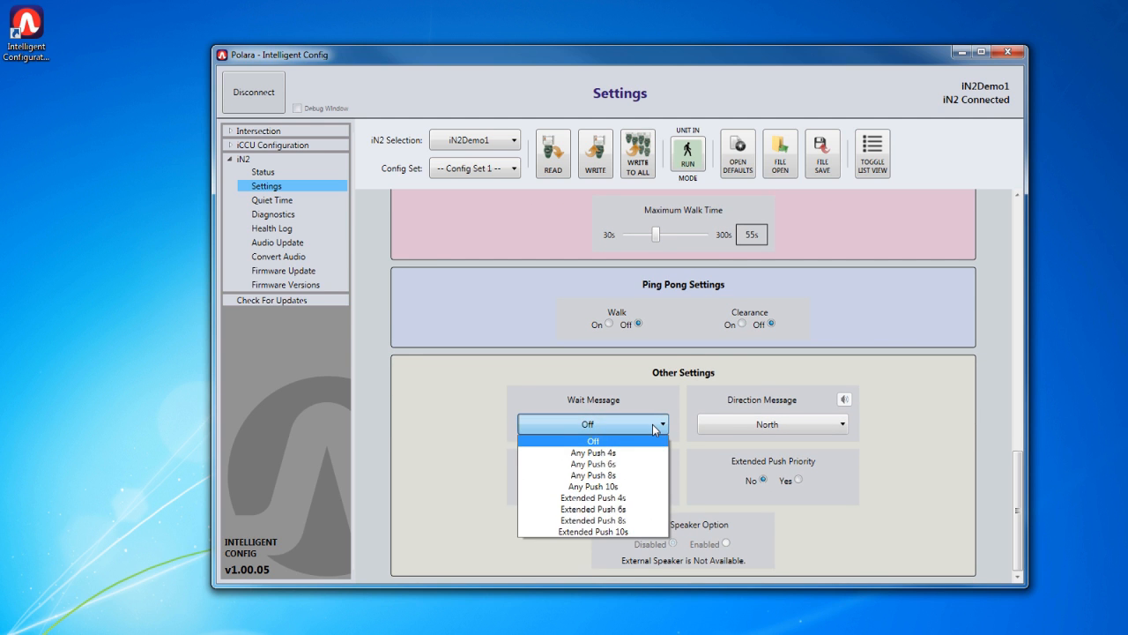
pyautogui.click(627, 405)
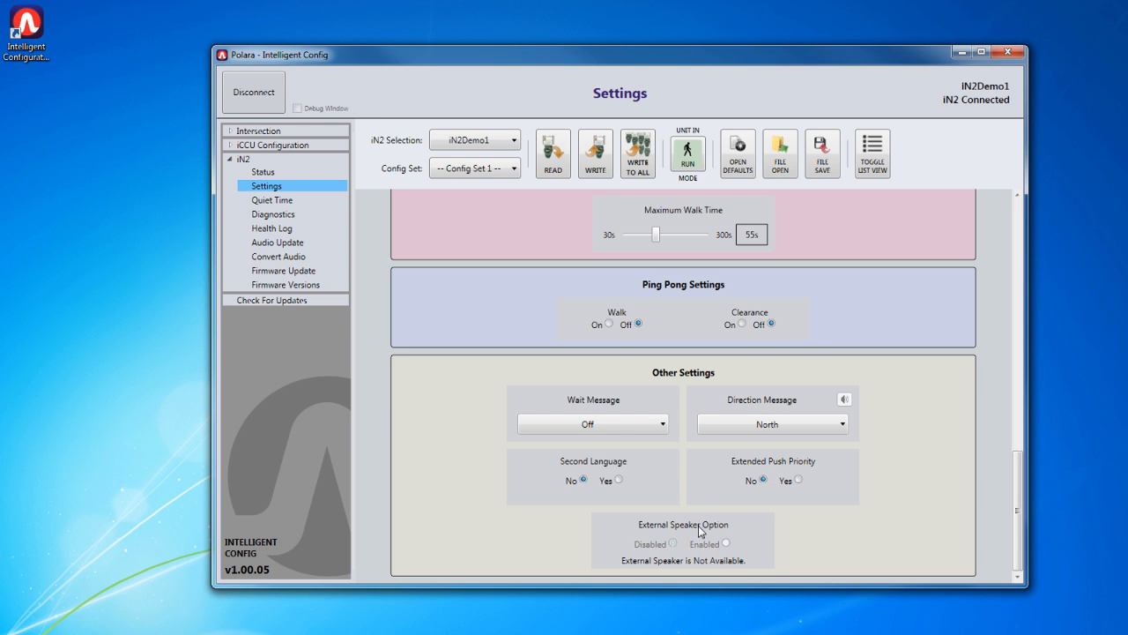
# - Preview the information message audio with the unit in maintenance mode, and return the unit to run mode
pyautogui.scroll(10, 693, 510)
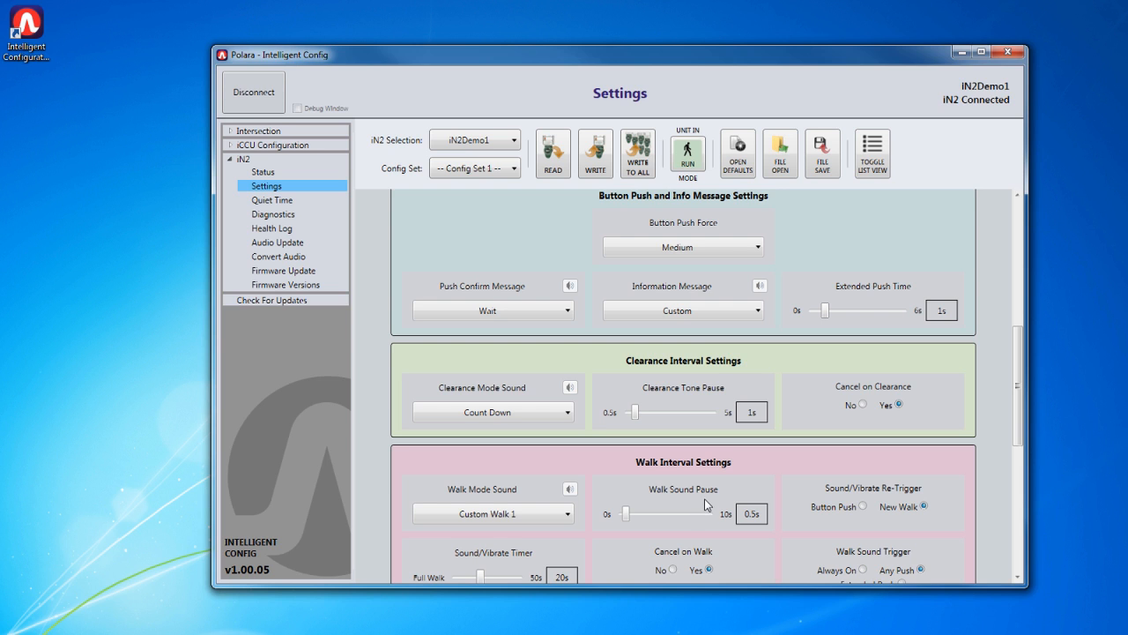
pyautogui.click(692, 171)
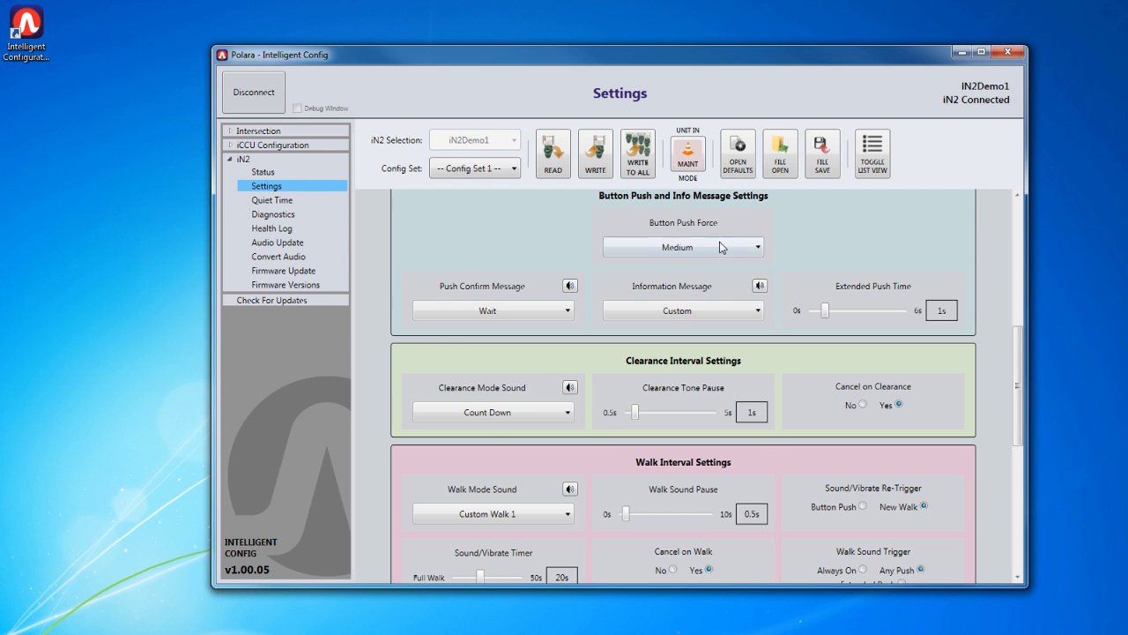
pyautogui.click(759, 291)
pyautogui.click(759, 288)
pyautogui.click(696, 163)
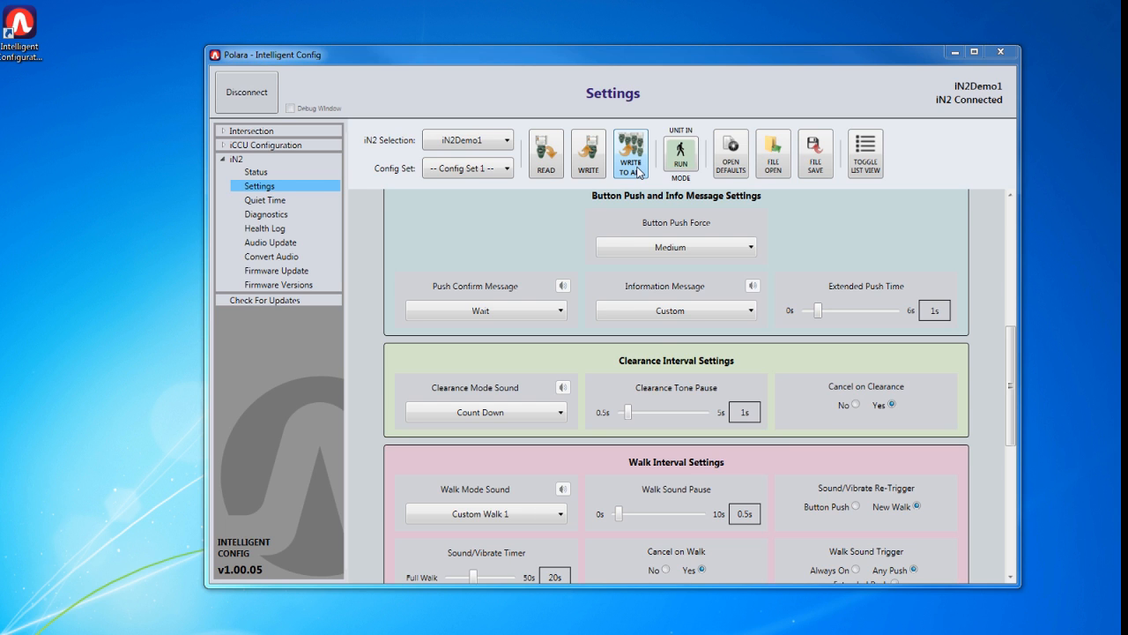
# - Load the default settings and write them to the selected iN2 unit
pyautogui.click(734, 164)
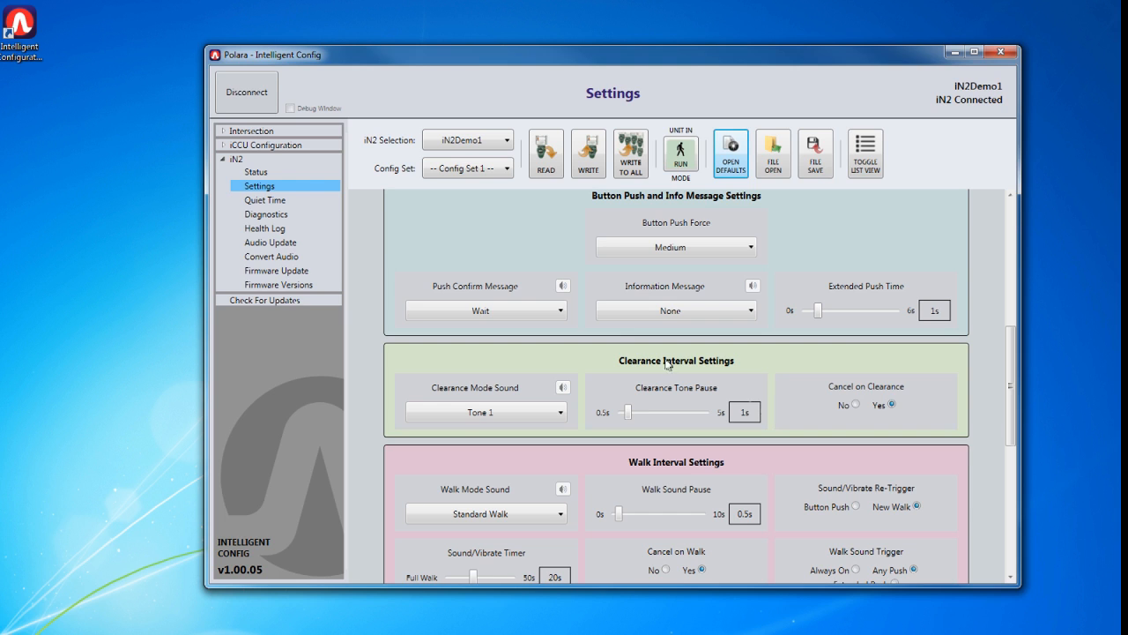
pyautogui.click(604, 168)
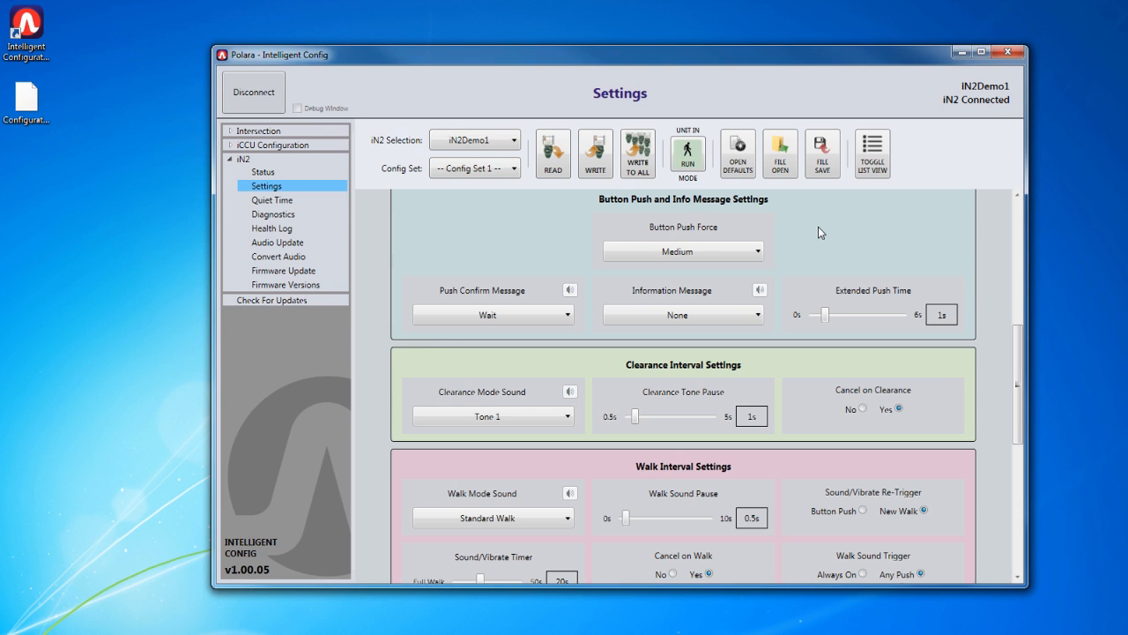
# - Save the current settings to the Desktop as a Polara configuration file named Config
pyautogui.click(821, 165)
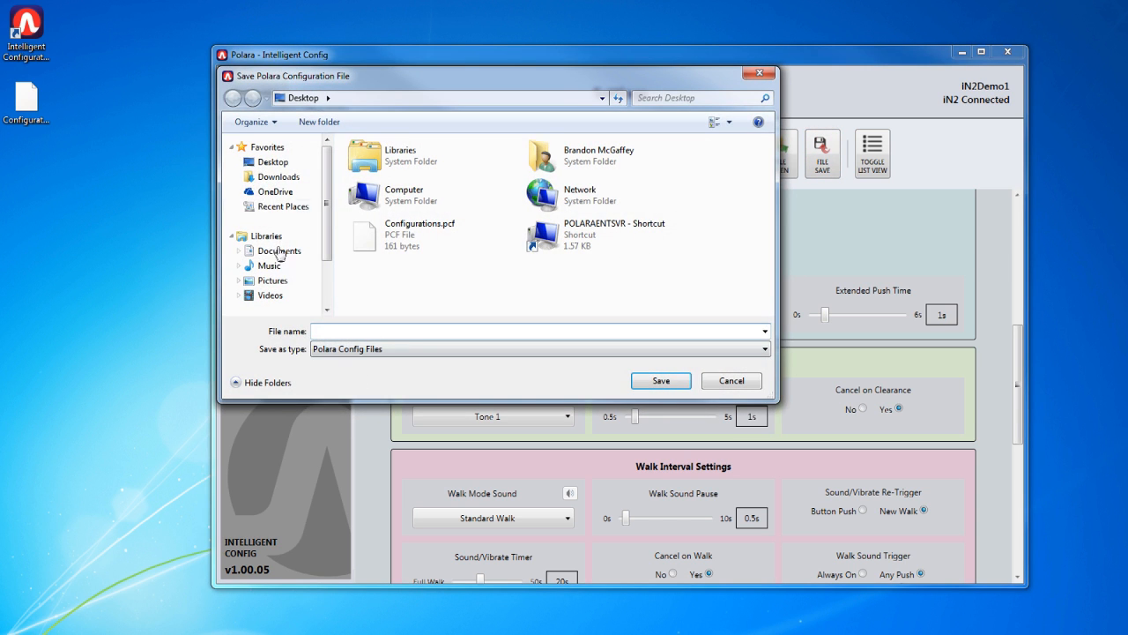
pyautogui.click(267, 162)
pyautogui.click(351, 331)
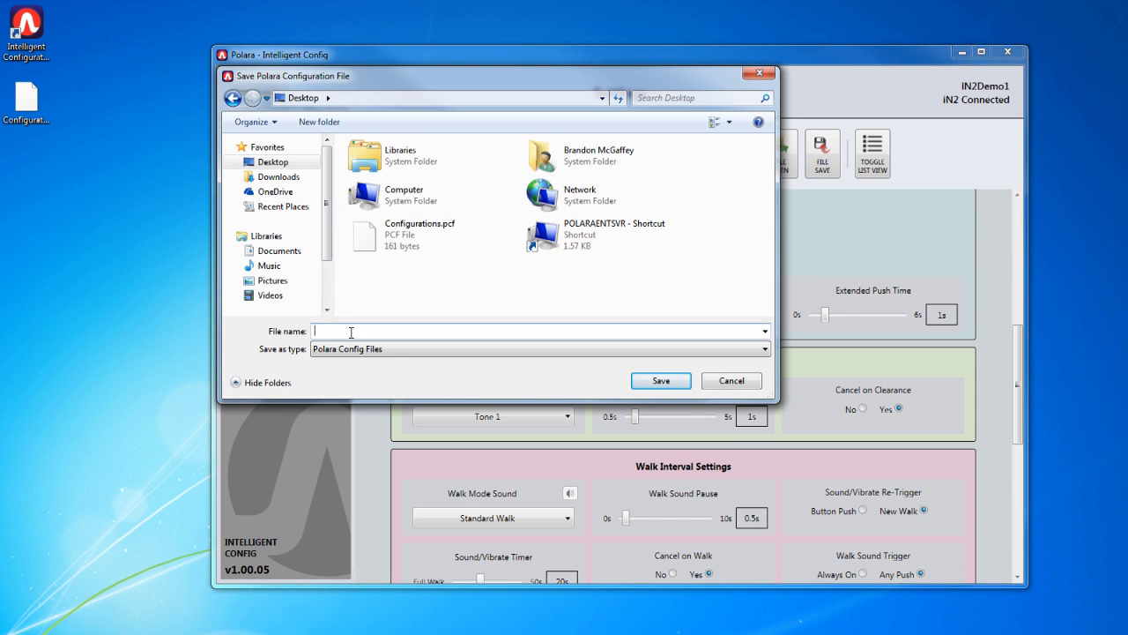
pyautogui.write('Config')
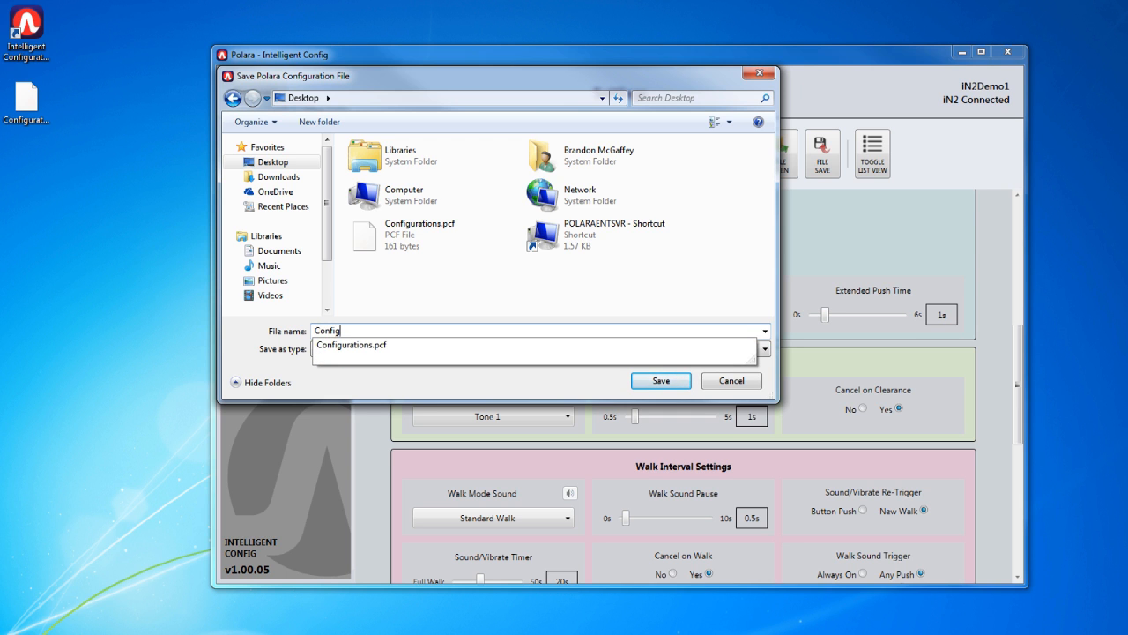
pyautogui.click(660, 381)
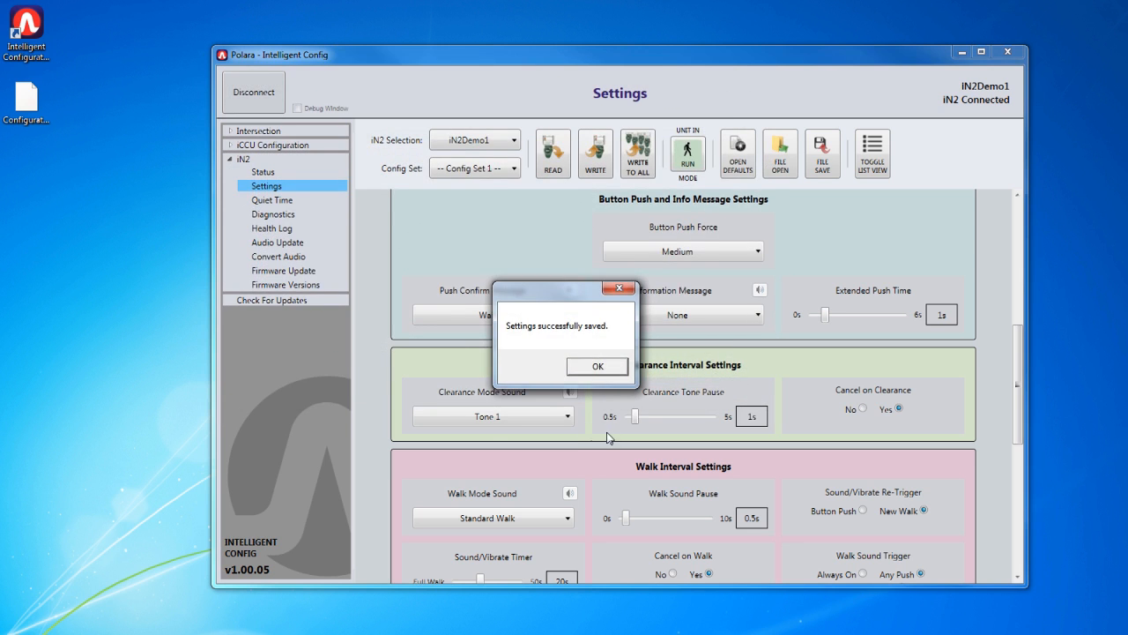
pyautogui.click(597, 367)
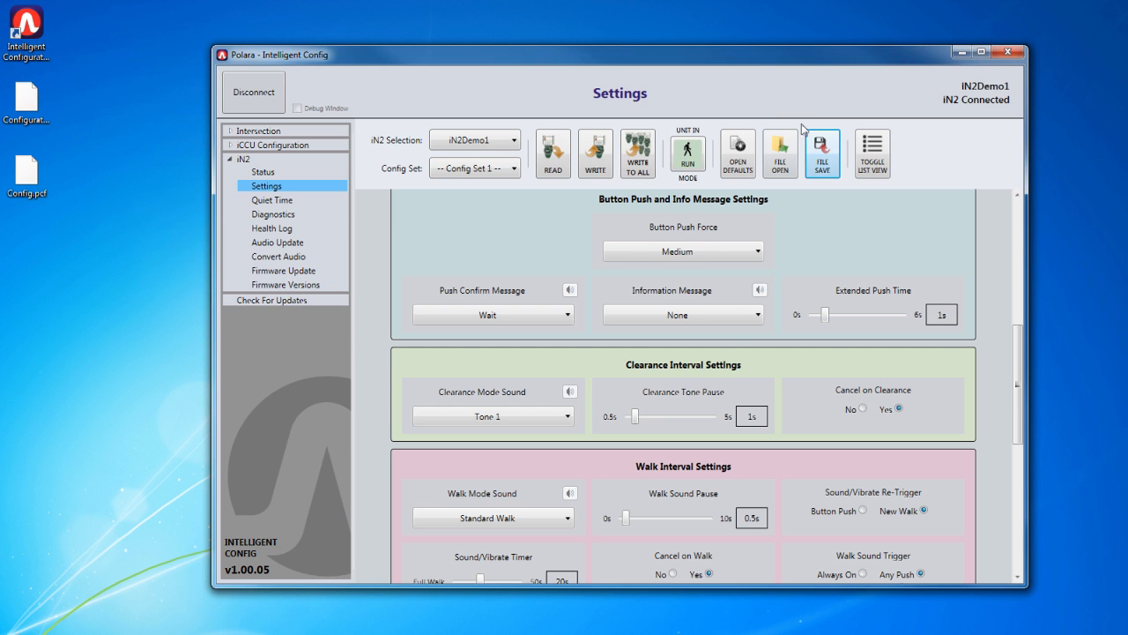
# - Load the settings from the Config.pcf file on the Desktop
pyautogui.click(782, 162)
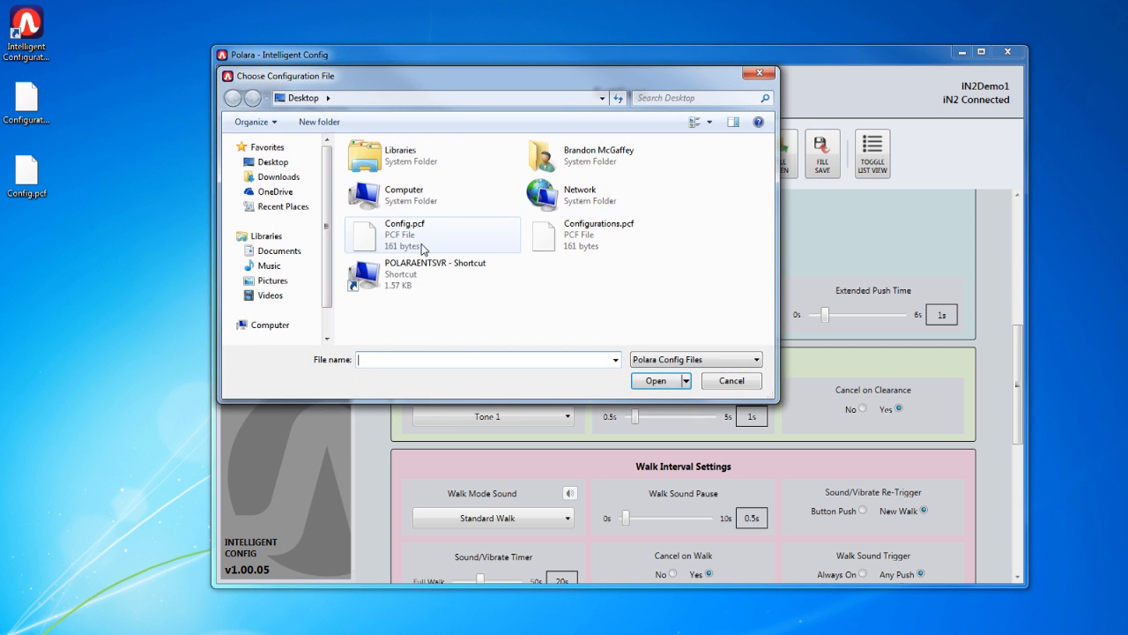
pyautogui.click(425, 247)
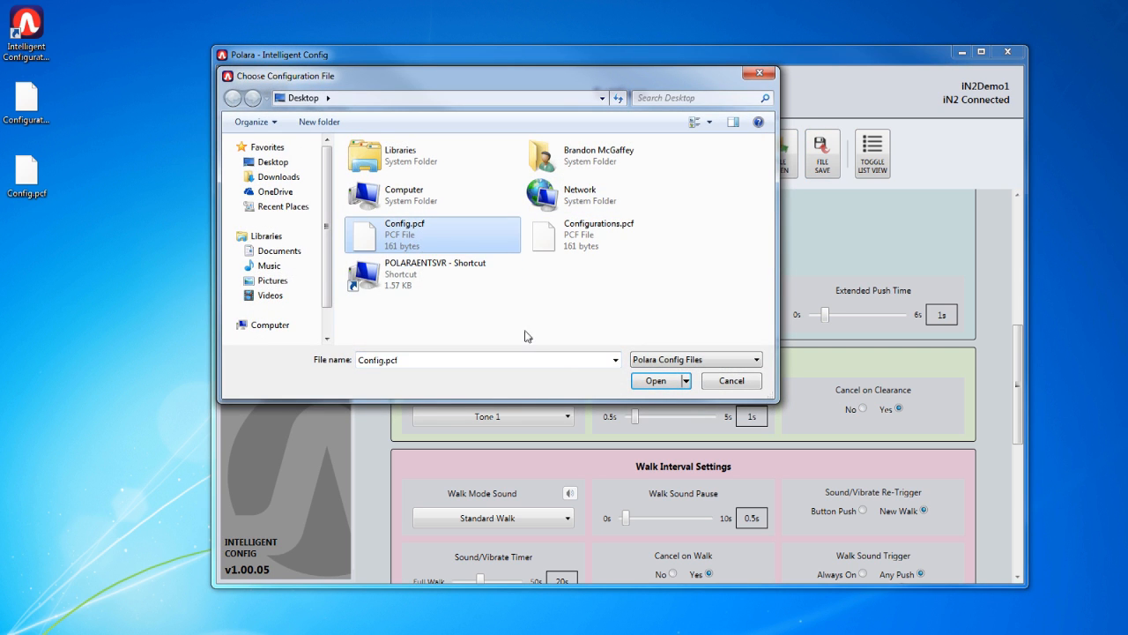
pyautogui.click(653, 381)
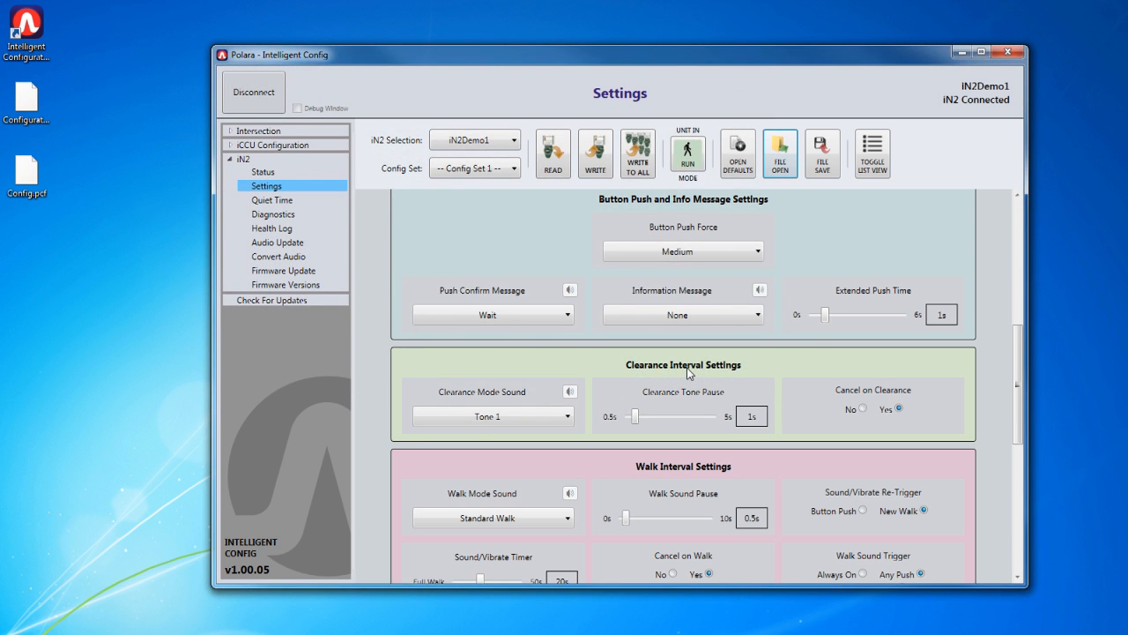